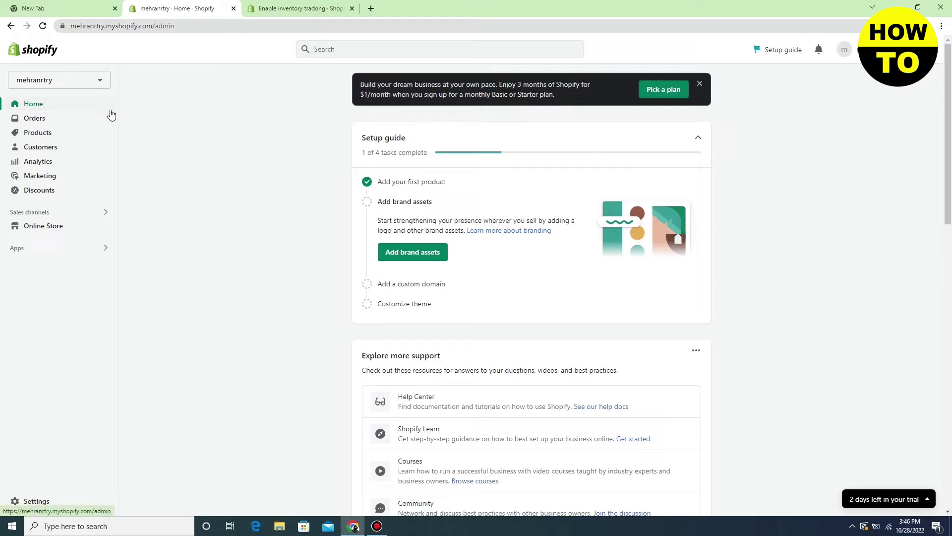
Open the Products list from the Shopify admin sidebar.
click(44, 134)
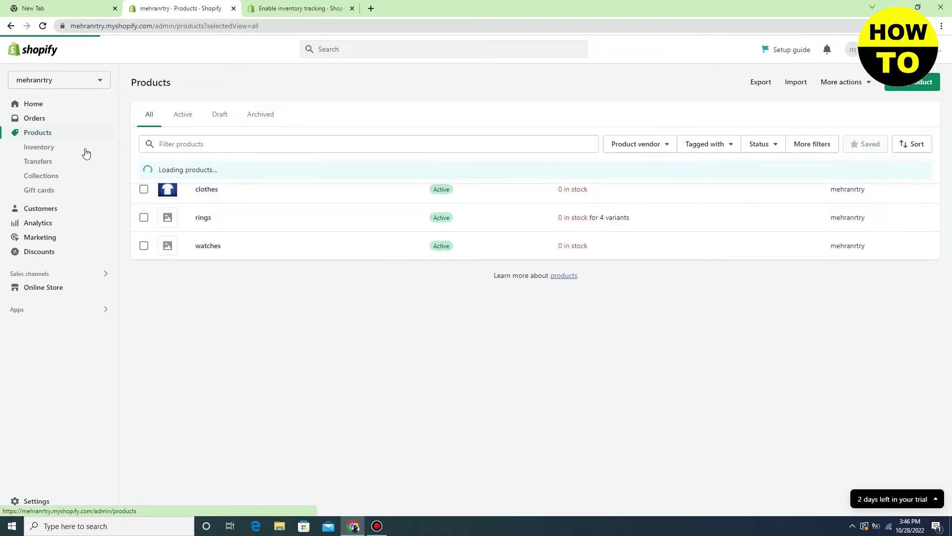
Open the clothes product and confirm Track quantity is on, with 4 units incoming and SKU empty.
click(211, 192)
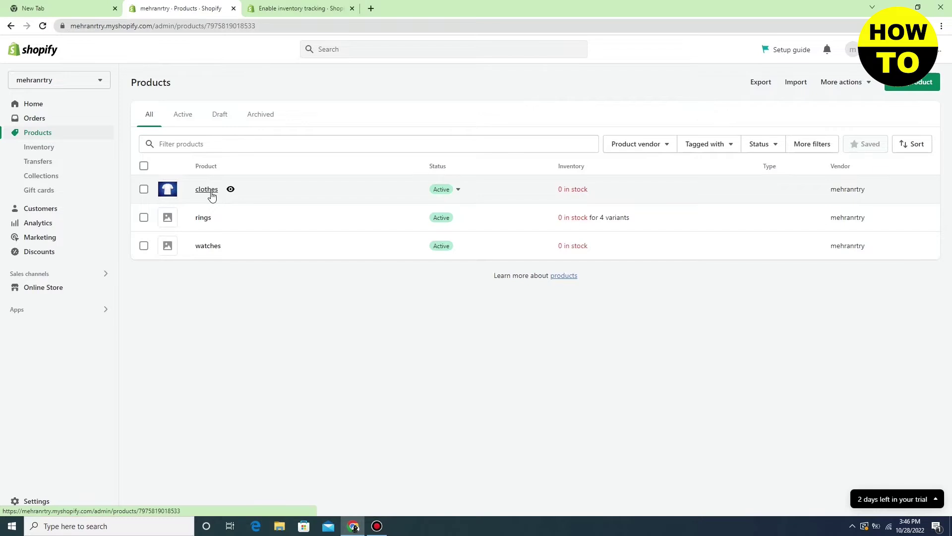
scroll(438, 289, down, 3)
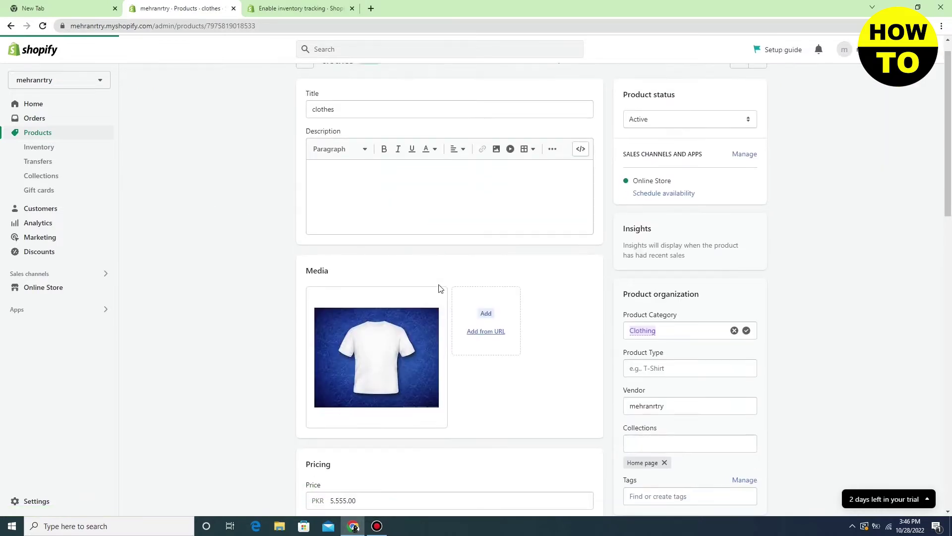
scroll(438, 289, down, 2)
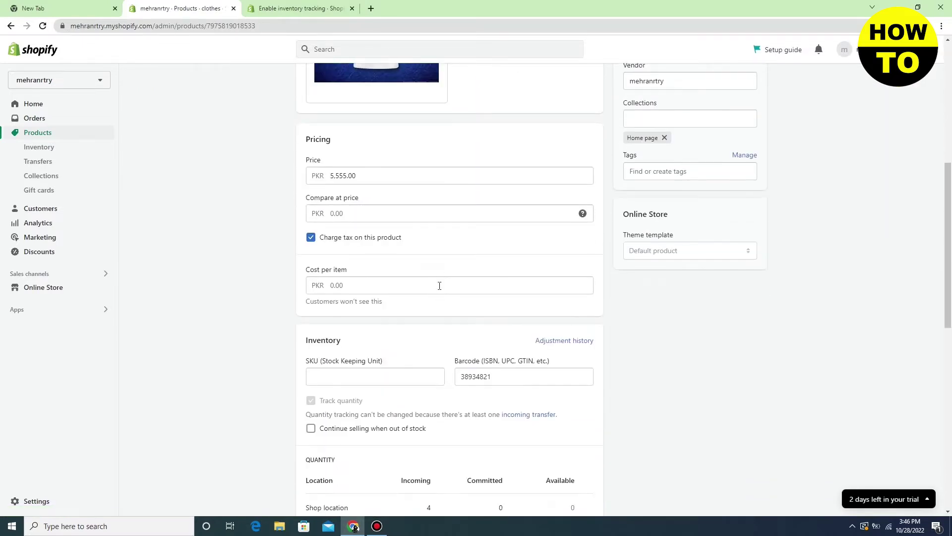
scroll(440, 285, down, 2)
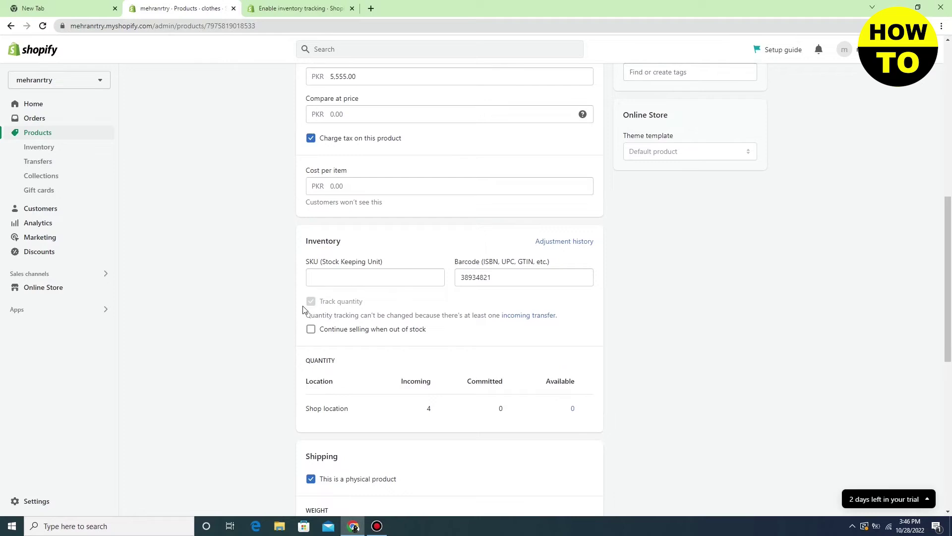
click(322, 283)
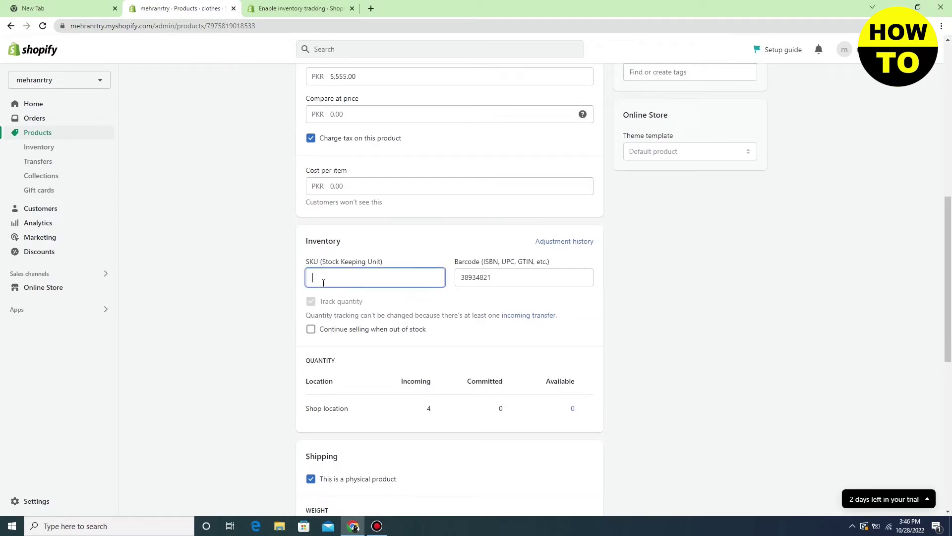
click(314, 305)
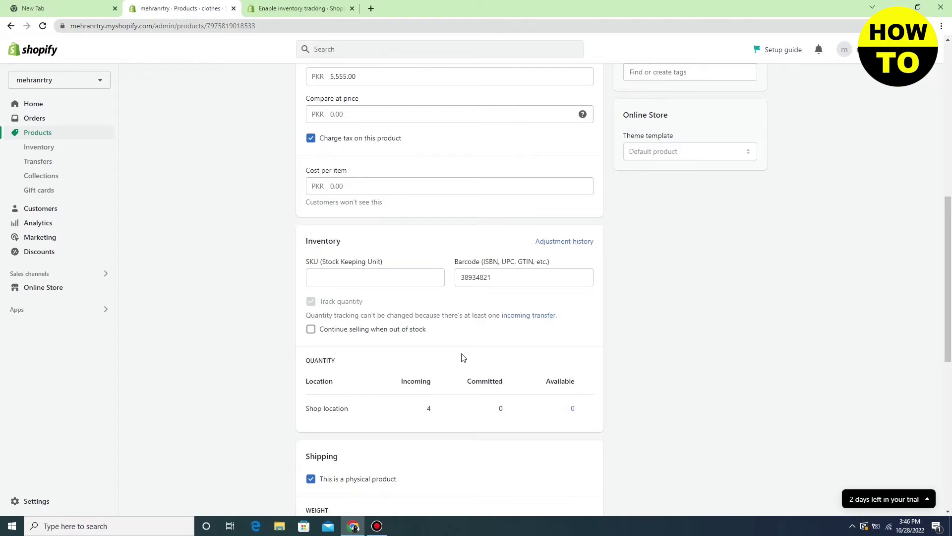
scroll(461, 358, up, 1)
scroll(463, 357, up, 2)
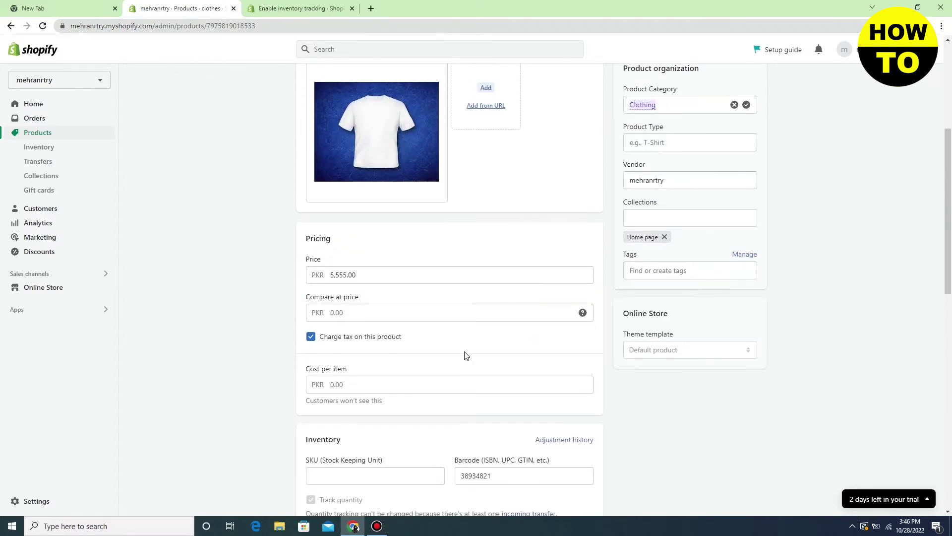
scroll(465, 356, up, 2)
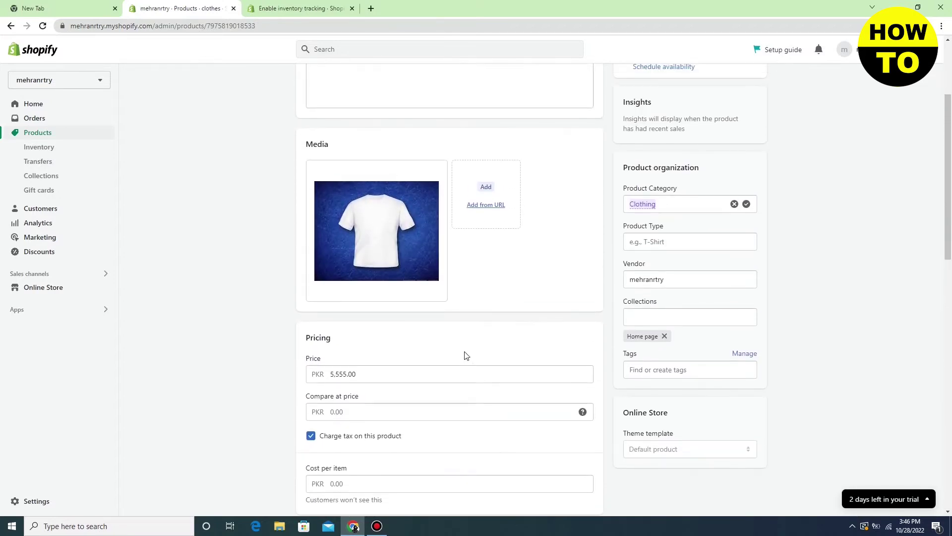
scroll(465, 356, up, 2)
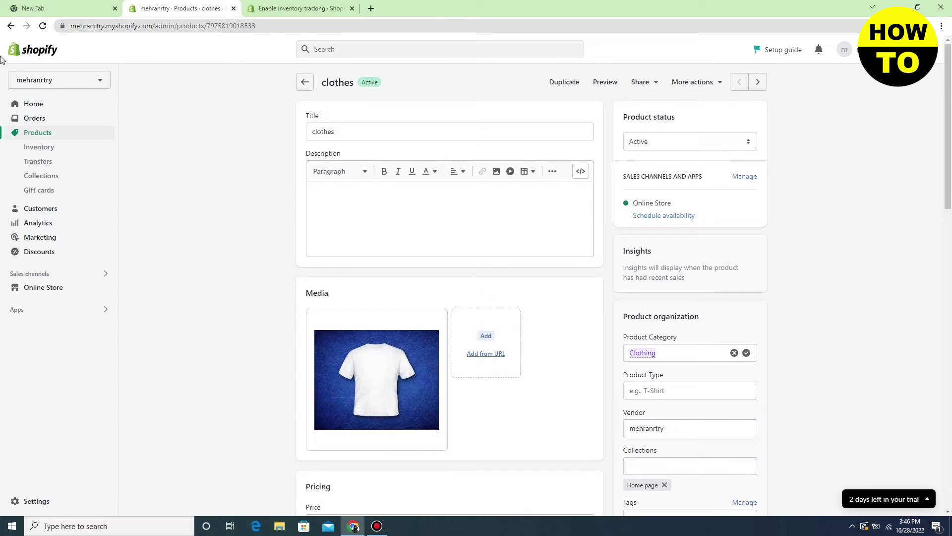
Review the rings product's options and four variants, then return to the Products list.
click(11, 28)
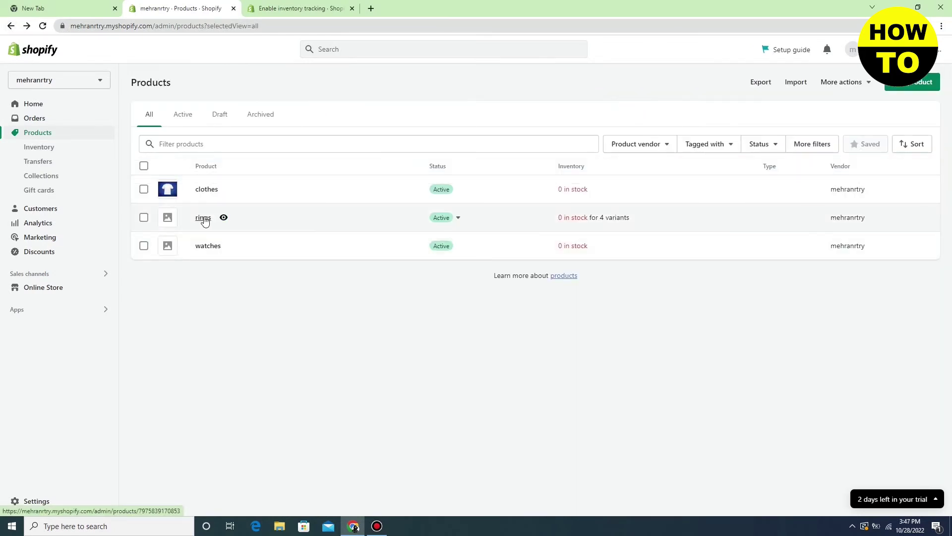
click(202, 217)
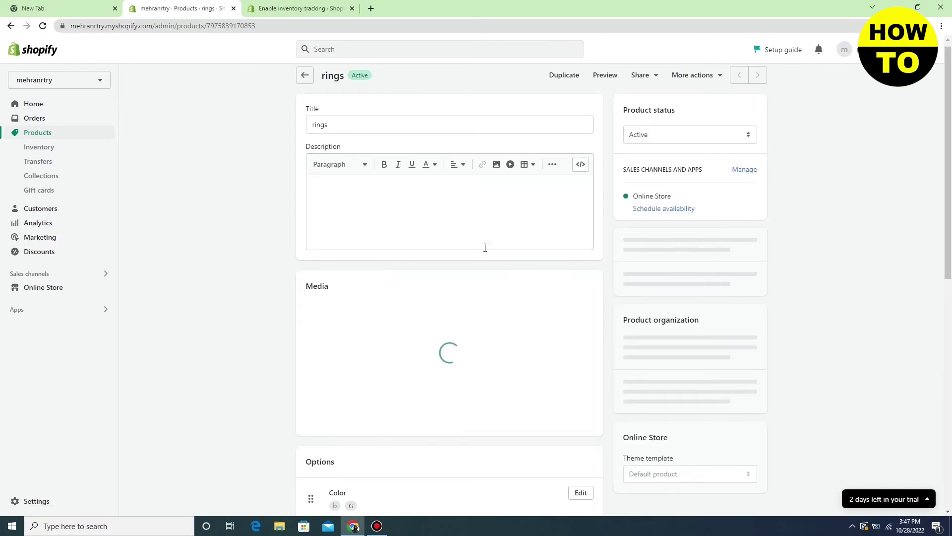
scroll(485, 249, down, 5)
scroll(484, 252, down, 3)
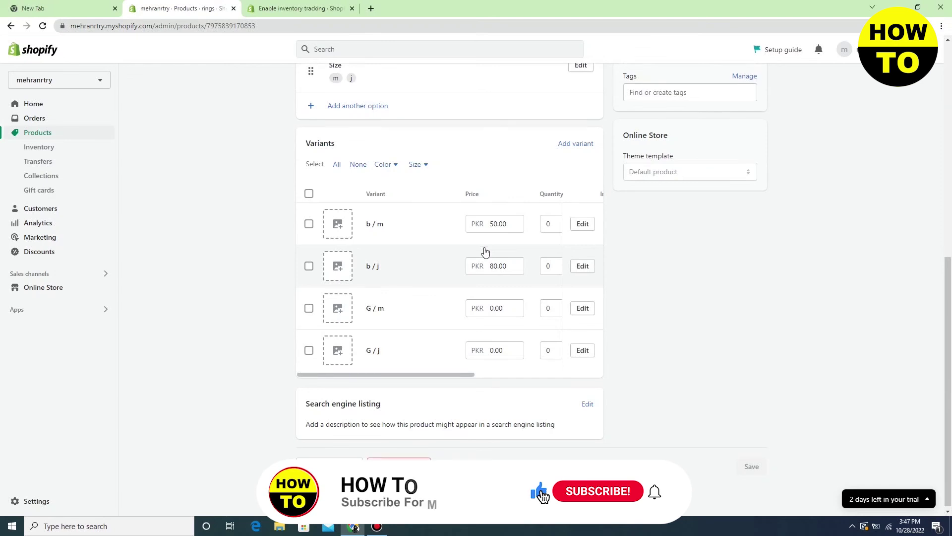
scroll(484, 251, up, 2)
scroll(485, 252, up, 1)
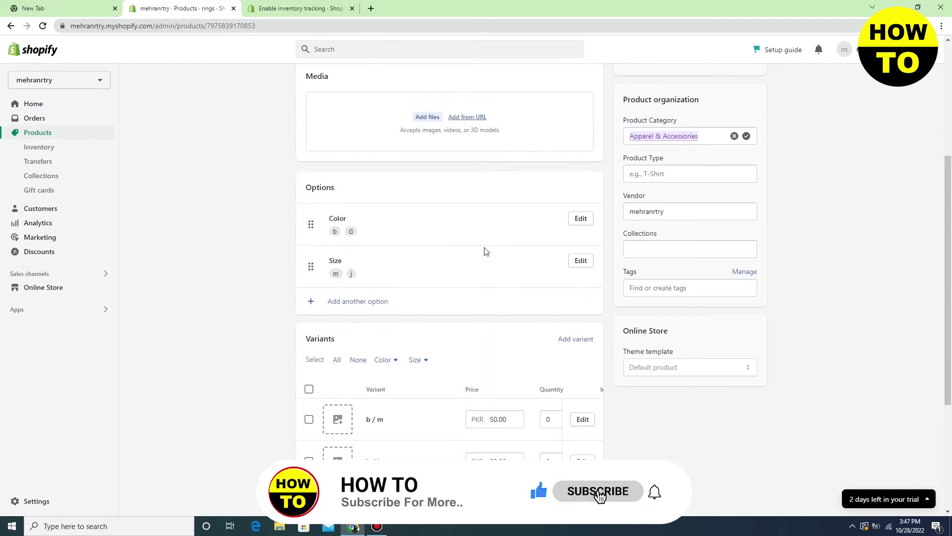
scroll(485, 252, up, 2)
scroll(484, 251, up, 1)
scroll(484, 252, up, 1)
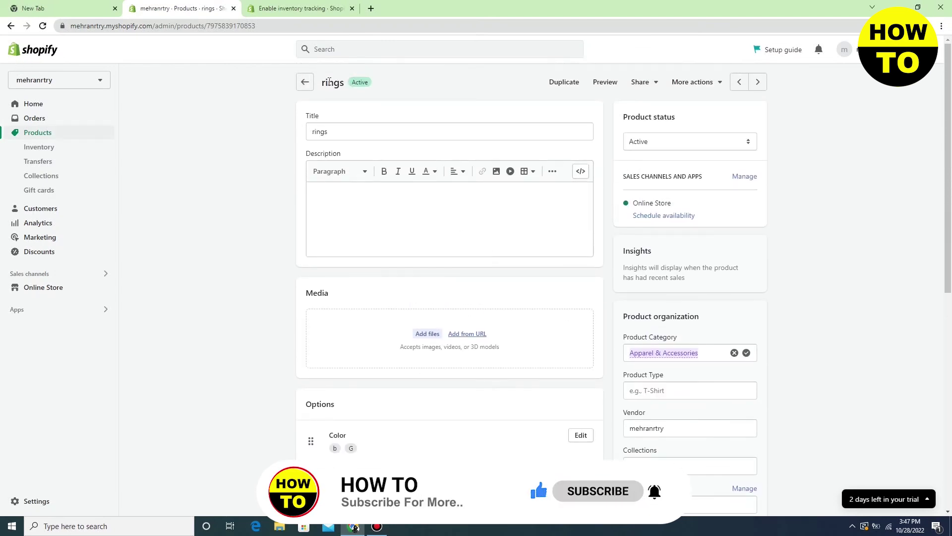
click(299, 82)
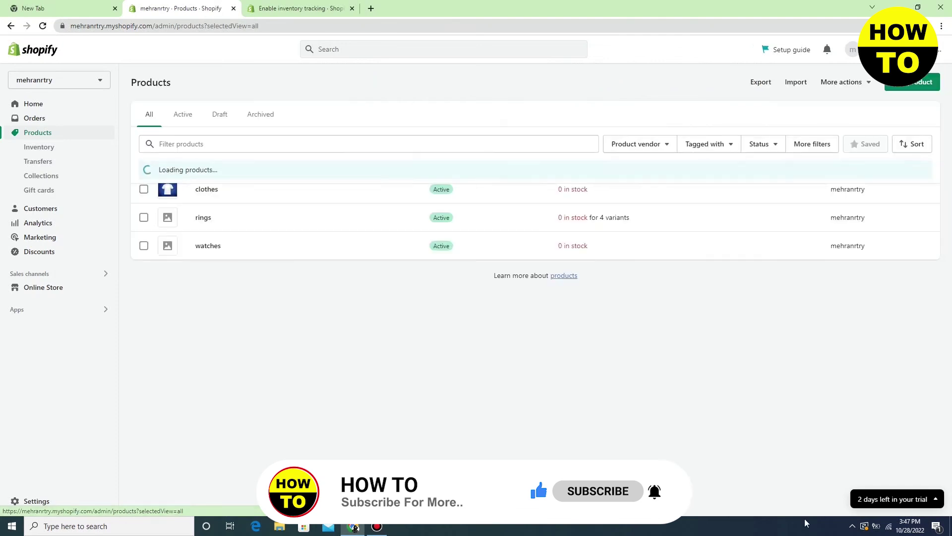
click(853, 528)
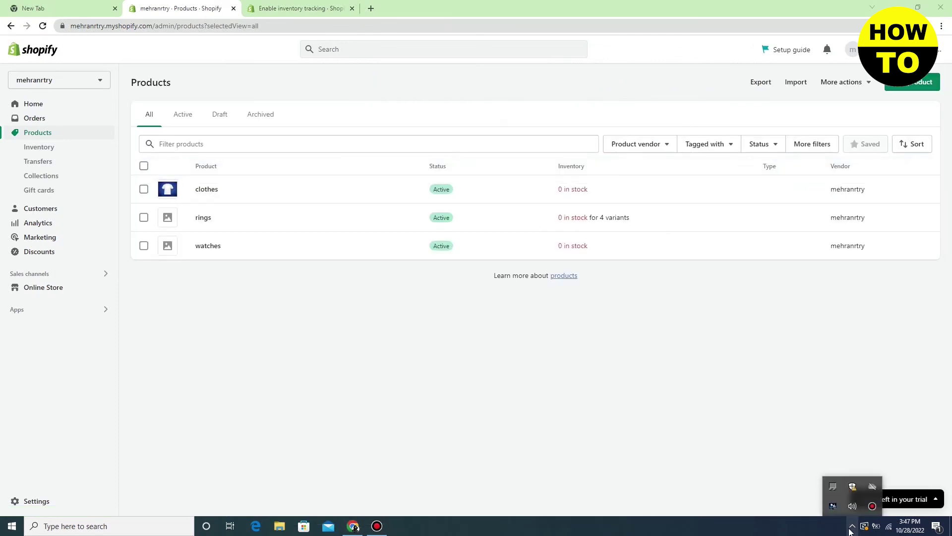